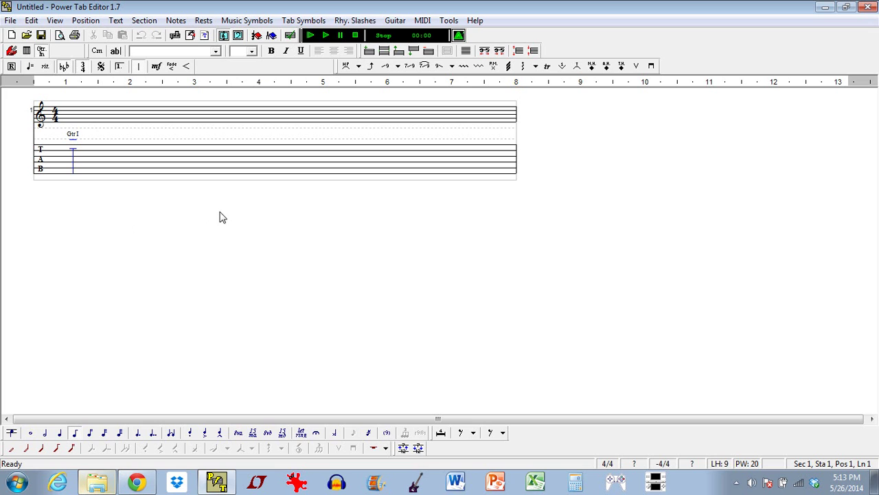
# Step: Widen the tablature line spacing two steps and make the chord name font bold
pyautogui.click(520, 53)
pyautogui.click(520, 54)
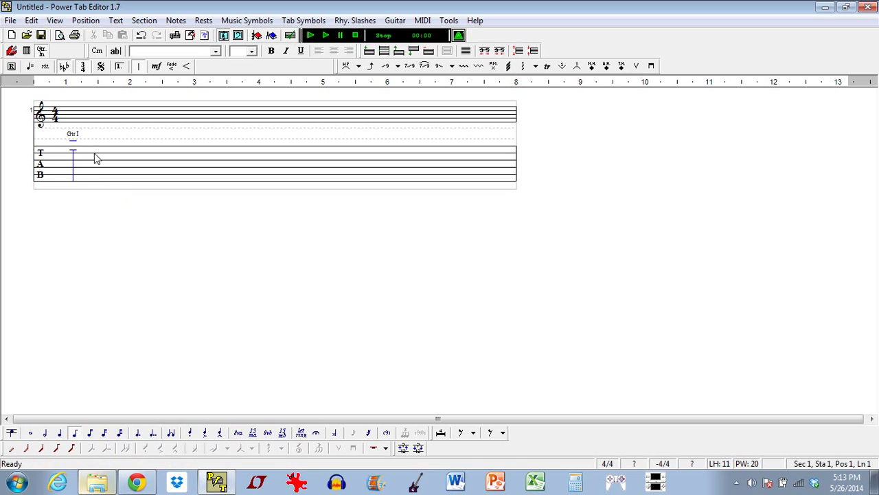
pyautogui.click(55, 20)
pyautogui.click(114, 112)
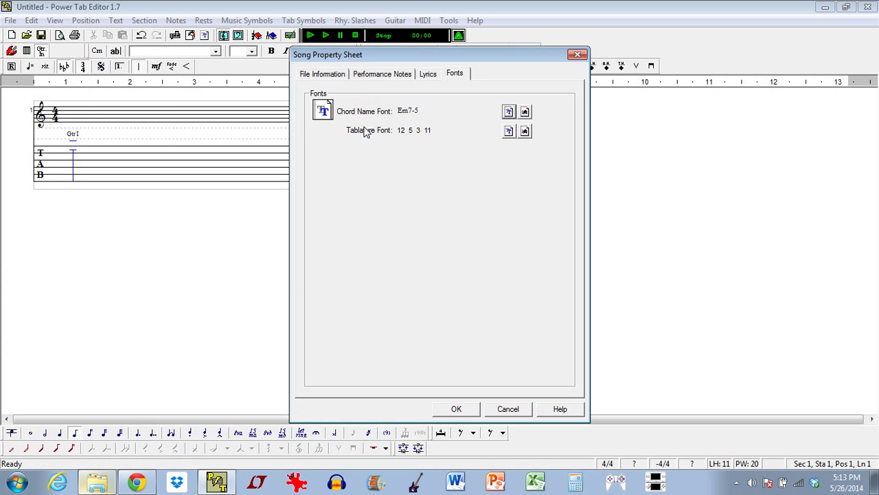
pyautogui.click(508, 112)
pyautogui.click(428, 200)
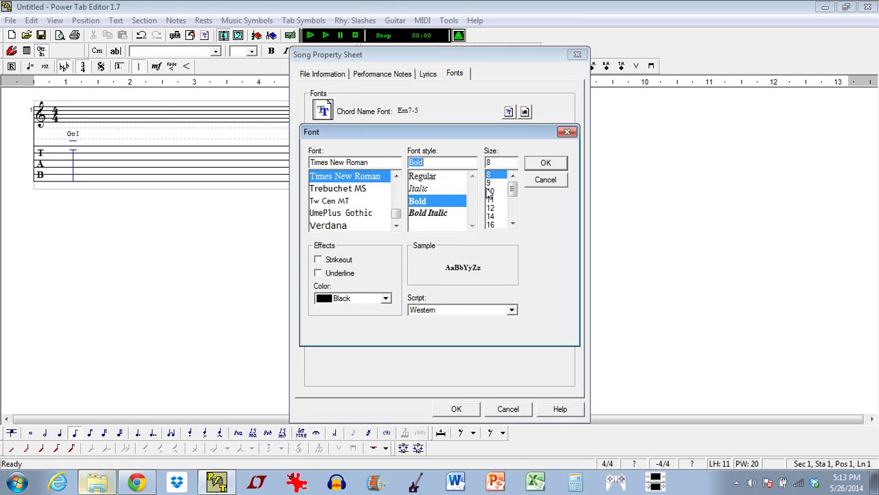
pyautogui.click(491, 177)
pyautogui.click(540, 166)
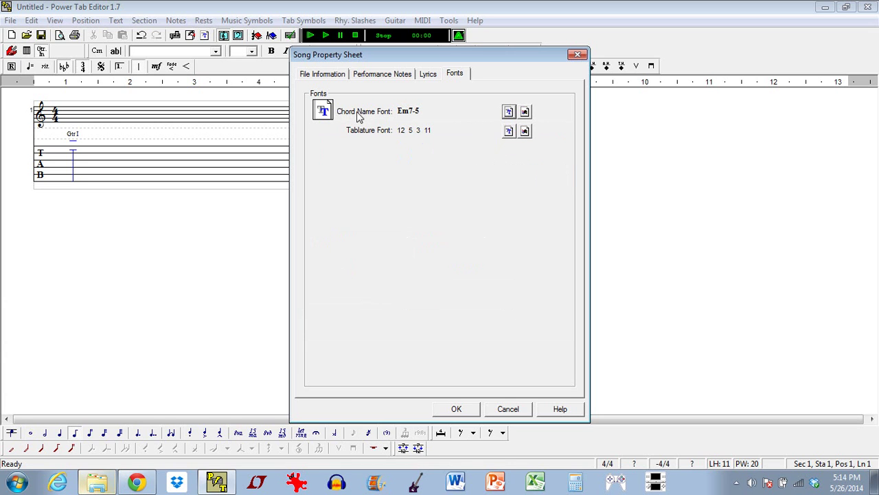
# Step: Set the tablature font to bold at size 9 and apply the font settings
pyautogui.click(509, 130)
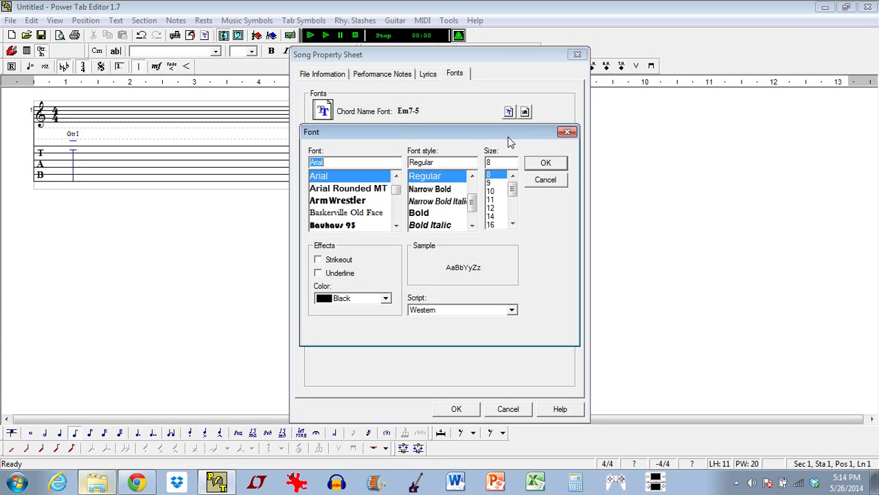
pyautogui.click(430, 213)
pyautogui.click(490, 182)
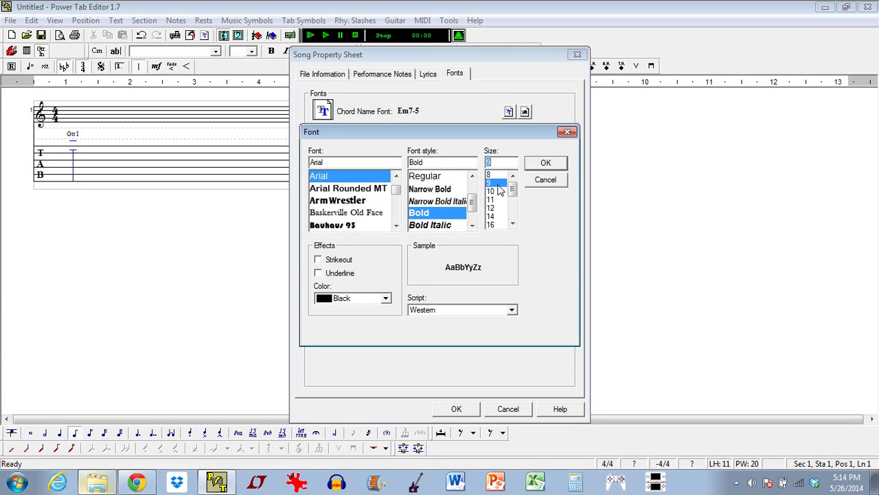
pyautogui.click(545, 164)
pyautogui.click(462, 408)
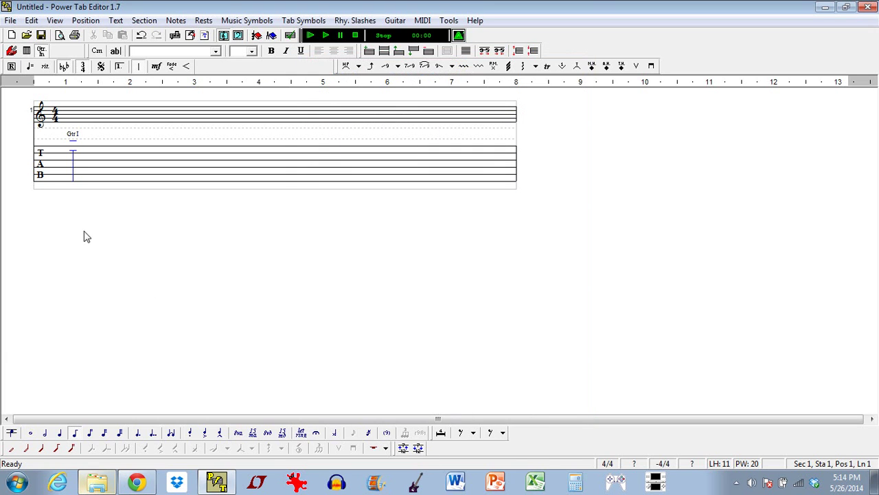
# Step: Toggle to the bass score and back to the guitar score, with eighth notes as the entry duration
pyautogui.click(74, 178)
pyautogui.click(238, 35)
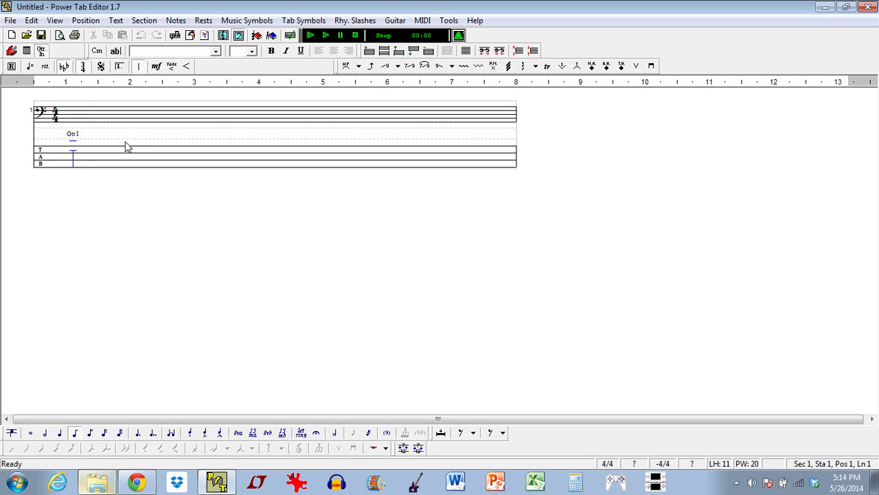
pyautogui.click(223, 35)
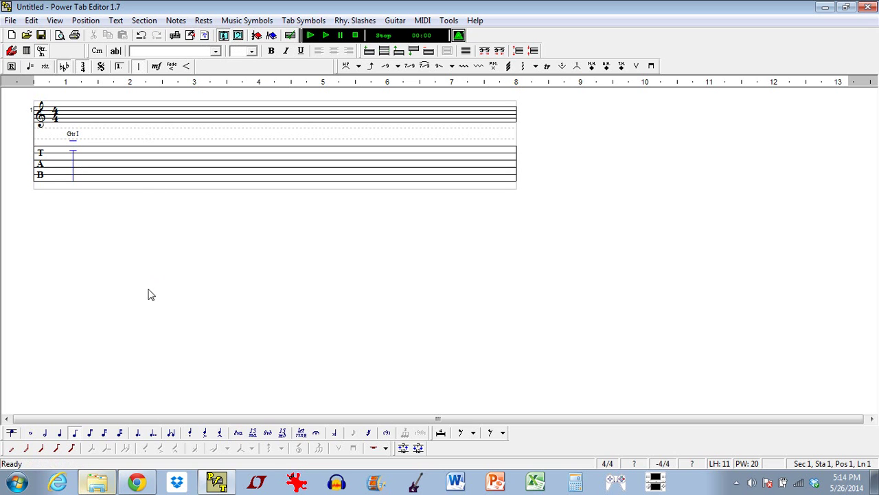
pyautogui.click(77, 434)
# Step: Enter fret 3 on the fifth string at beat one, keeping it an eighth note
pyautogui.click(76, 178)
pyautogui.press('Up')
pyautogui.press('Up')
pyautogui.press('Up')
pyautogui.press('Up')
pyautogui.press('Down')
pyautogui.press('Down')
pyautogui.press('Down')
pyautogui.press('Down')
pyautogui.press('Down')
pyautogui.press('Up')
pyautogui.press('Up')
pyautogui.press('Up')
pyautogui.click(130, 177)
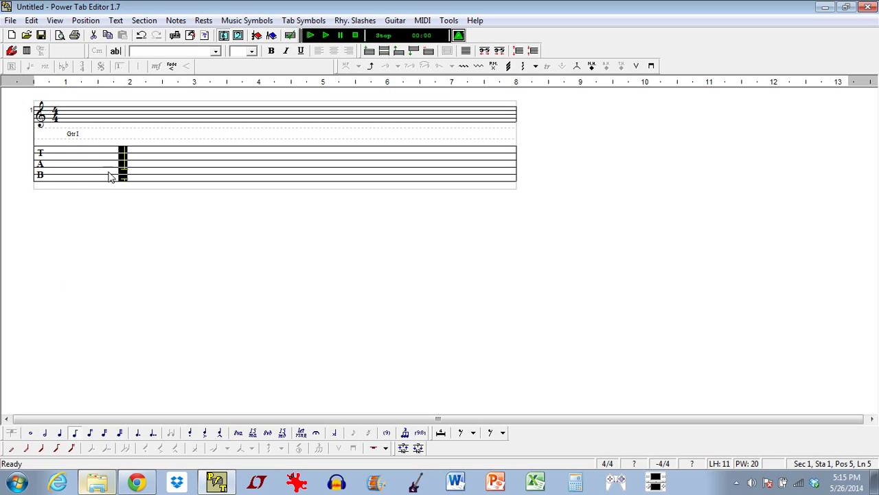
pyautogui.click(83, 177)
pyautogui.click(66, 175)
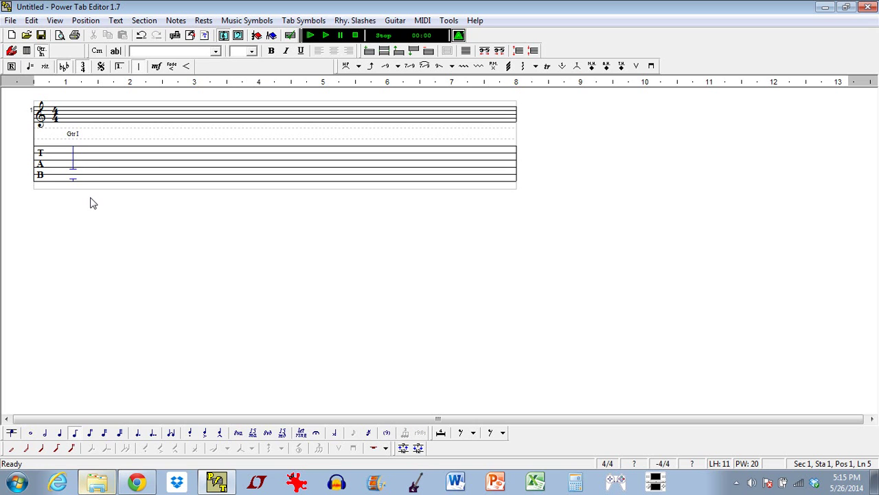
pyautogui.press('3')
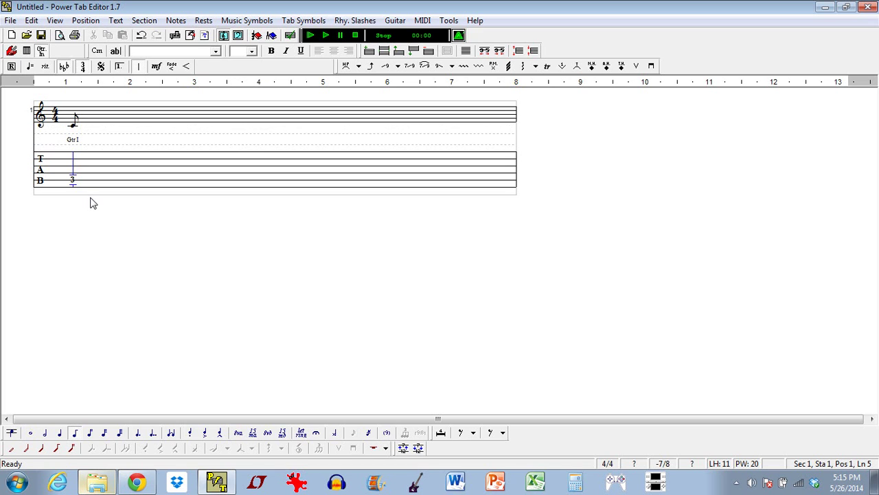
pyautogui.hotkey('ctrl', '2')
pyautogui.hotkey('ctrl', '4')
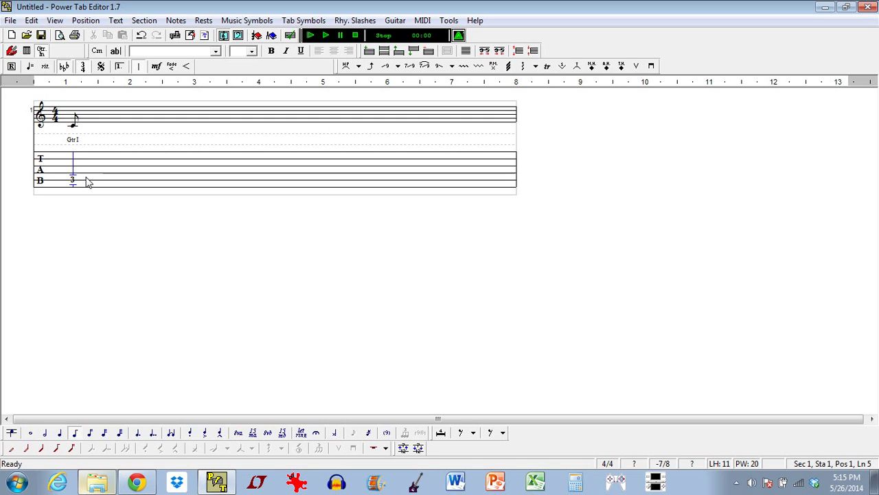
pyautogui.click(87, 176)
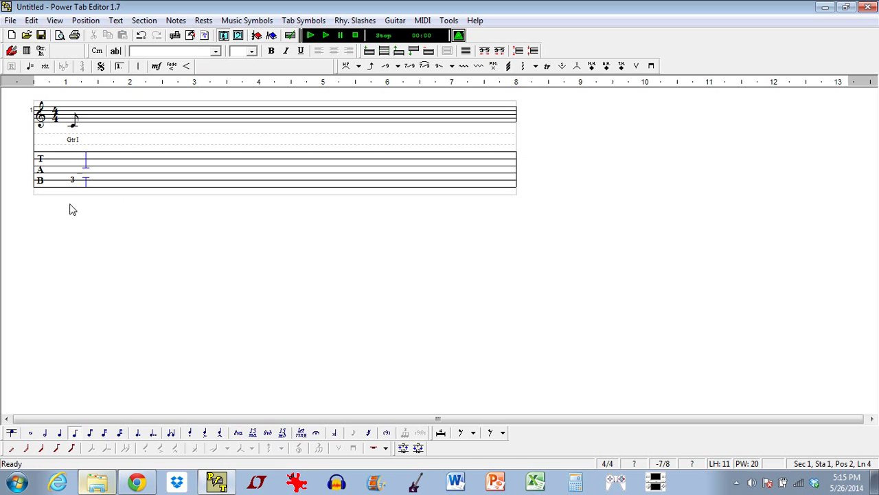
# Step: Undo a stray note, then enter eighth-note frets 0, 2, 3 on the fourth string
pyautogui.press('3')
pyautogui.hotkey('ctrl', 'z')
pyautogui.write('0')
pyautogui.press('Right')
pyautogui.write('2')
pyautogui.press('Right')
pyautogui.write('3')
pyautogui.press('Right')
pyautogui.press('Up')
# Step: Add frets 0 and 2 on the third string, then 0 and 1 on the second string
pyautogui.write('0')
pyautogui.press('Right')
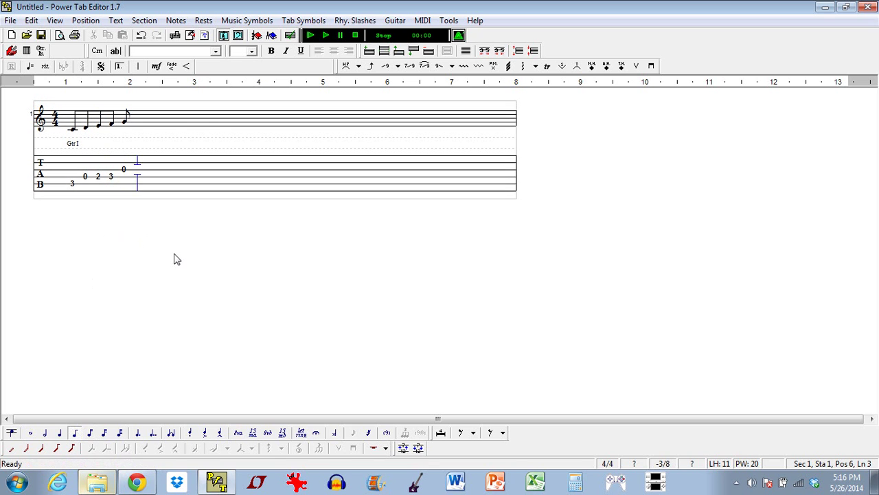
pyautogui.write('2')
pyautogui.press('Right')
pyautogui.press('Up')
pyautogui.write('0')
pyautogui.press('Right')
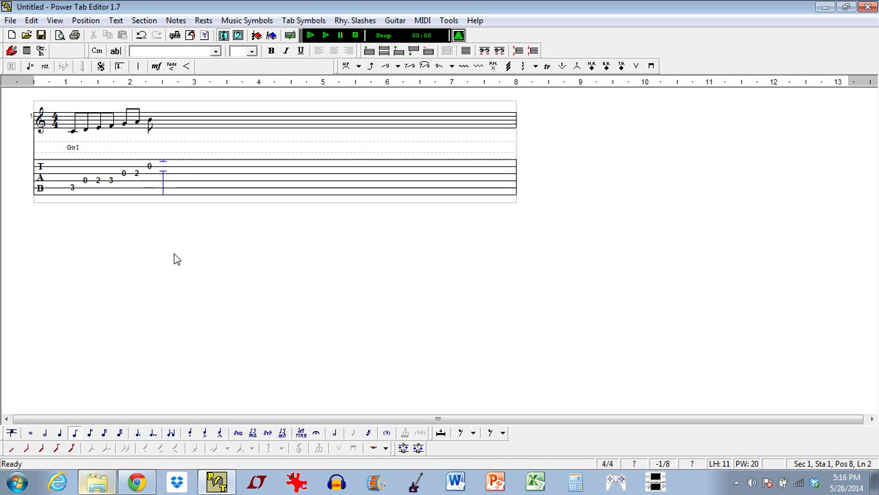
pyautogui.write('1')
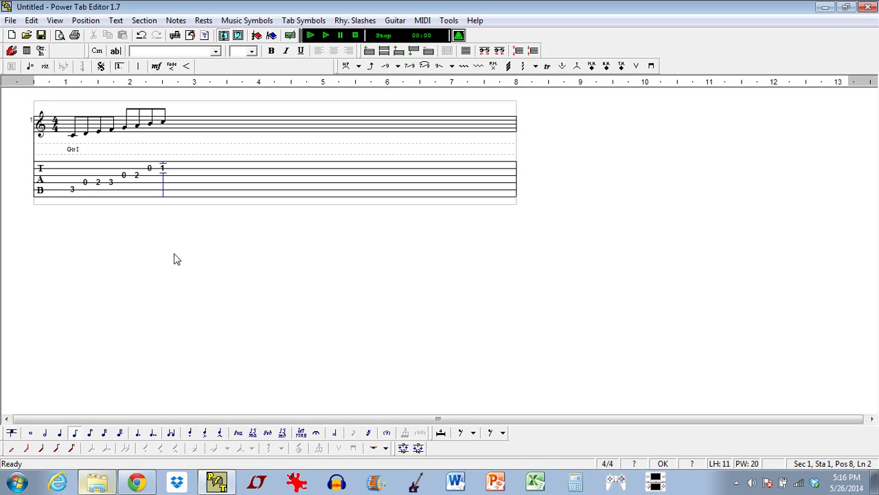
pyautogui.press('Right')
# Step: Insert a single barline after the eight scale notes via the Music Bar dialog
pyautogui.click(140, 68)
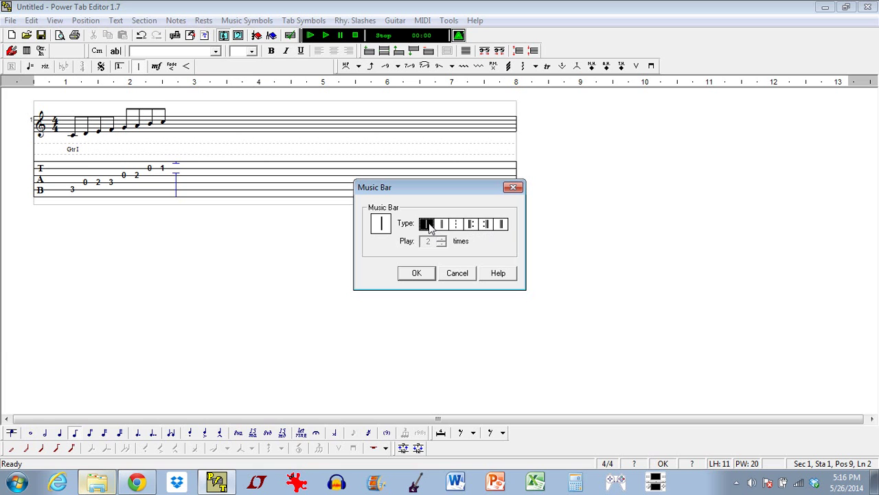
pyautogui.click(422, 272)
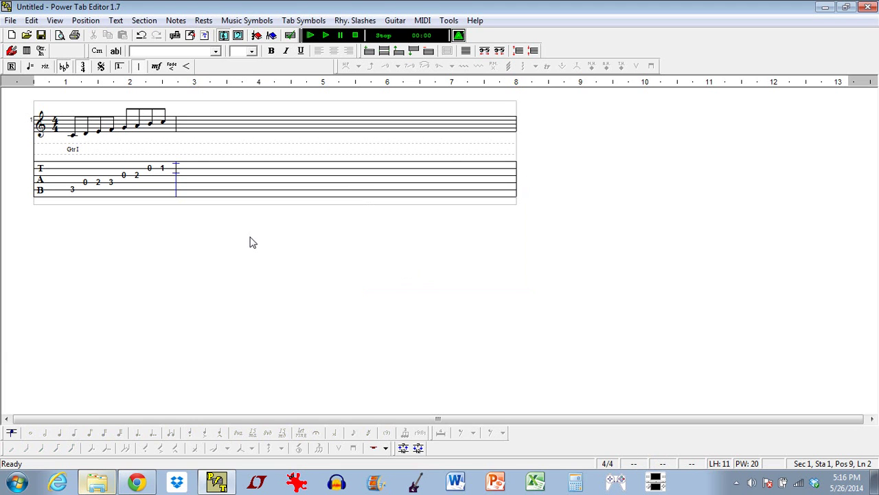
# Step: Fill bar two with quarter notes at frets 2, 0, 3 and 2, correcting one wrong fret
pyautogui.press('Right')
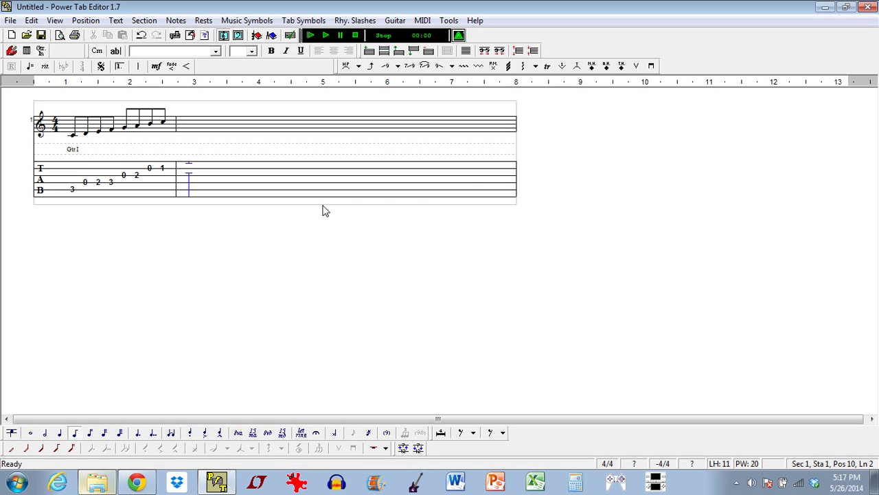
pyautogui.click(60, 433)
pyautogui.write('2')
pyautogui.press('Right')
pyautogui.write('3')
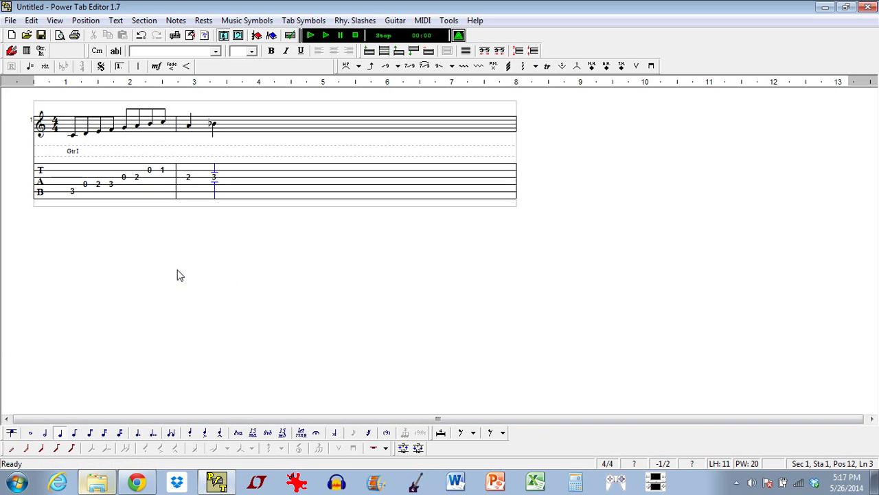
pyautogui.press('Delete')
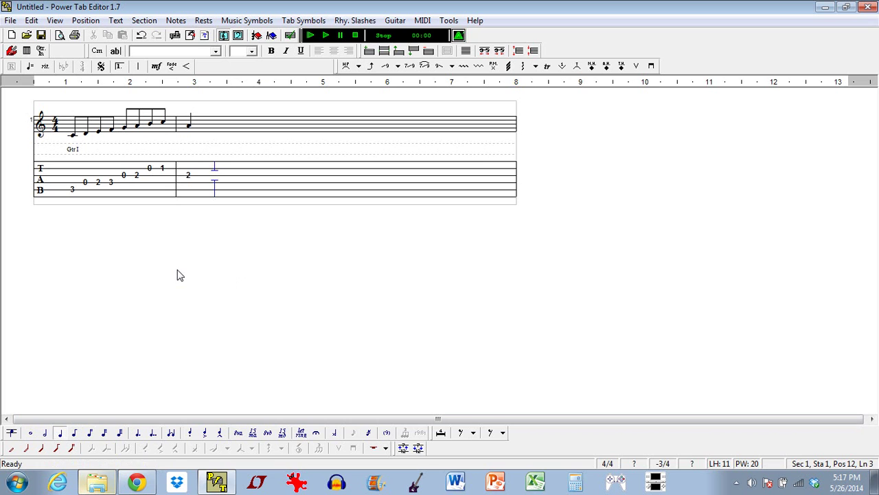
pyautogui.write('0')
pyautogui.press('Right')
pyautogui.press('Down')
pyautogui.write('3')
pyautogui.press('Right')
pyautogui.write('2')
pyautogui.press('Right')
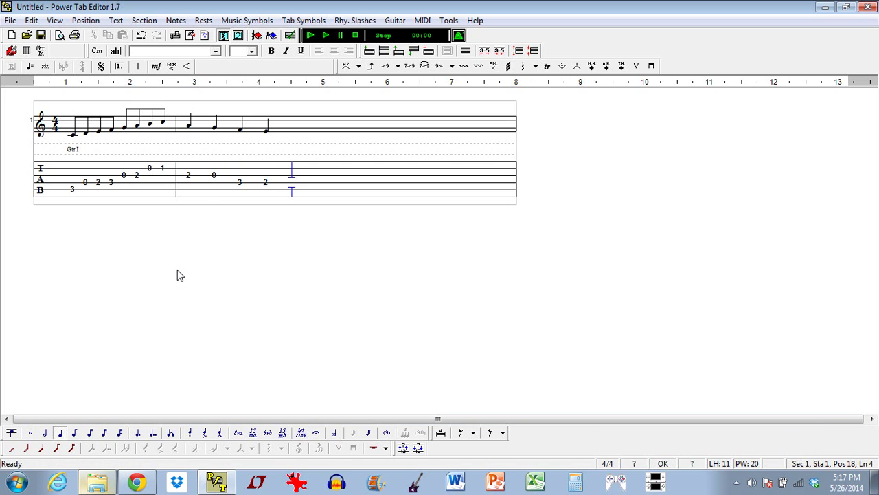
# Step: Close bar two, then enter half notes at frets 3 and 0 in bar three and close it
pyautogui.click(138, 66)
pyautogui.press('Return')
pyautogui.press('Right')
pyautogui.click(44, 433)
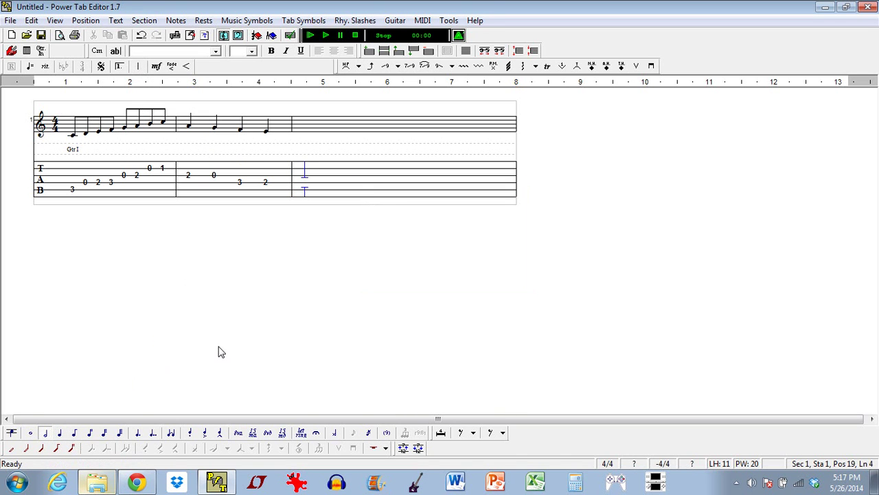
pyautogui.press('3')
pyautogui.press('Right')
pyautogui.press('0')
pyautogui.press('Right')
pyautogui.click(136, 67)
pyautogui.press('Return')
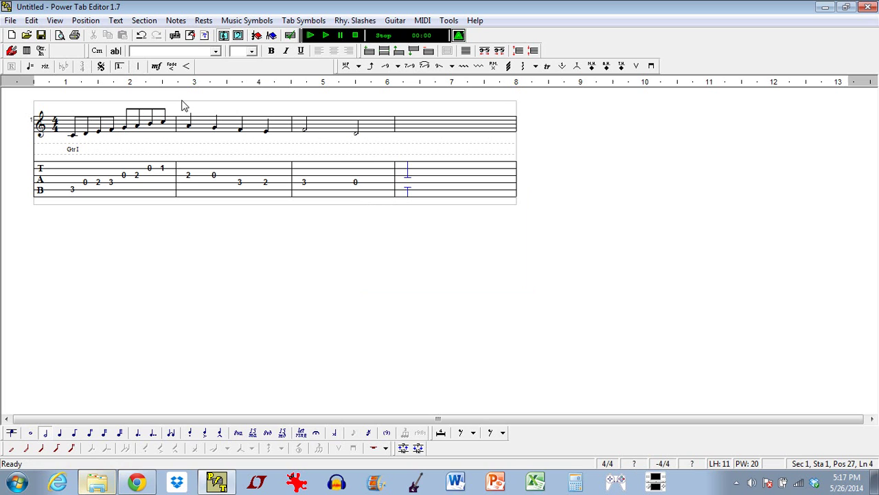
# Step: Fill bar four with open-string quarter notes, replacing a mistaken fret 1 with 0
pyautogui.click(60, 432)
pyautogui.write('1')
pyautogui.press('Delete')
pyautogui.write('0')
pyautogui.press('Right')
pyautogui.write('0')
pyautogui.press('Right')
pyautogui.write('0')
pyautogui.press('Right')
pyautogui.write('0')
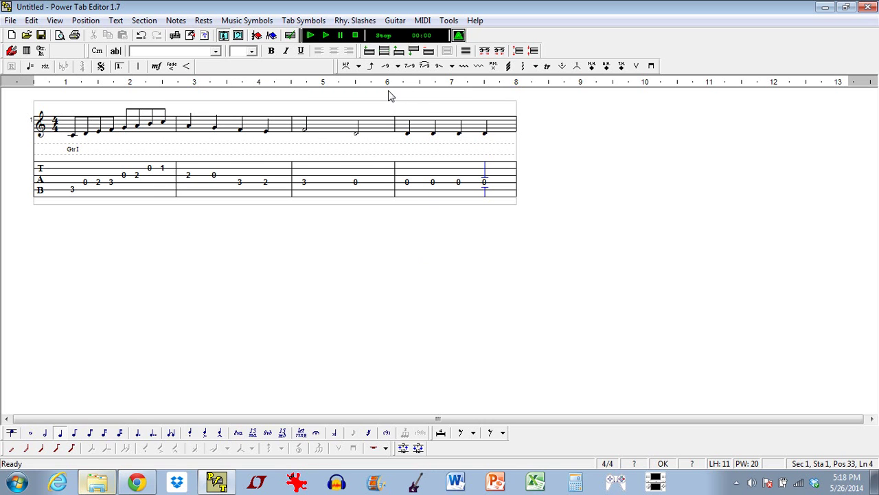
# Step: Justify all four measures in the section, then select the last note of bar four
pyautogui.click(467, 51)
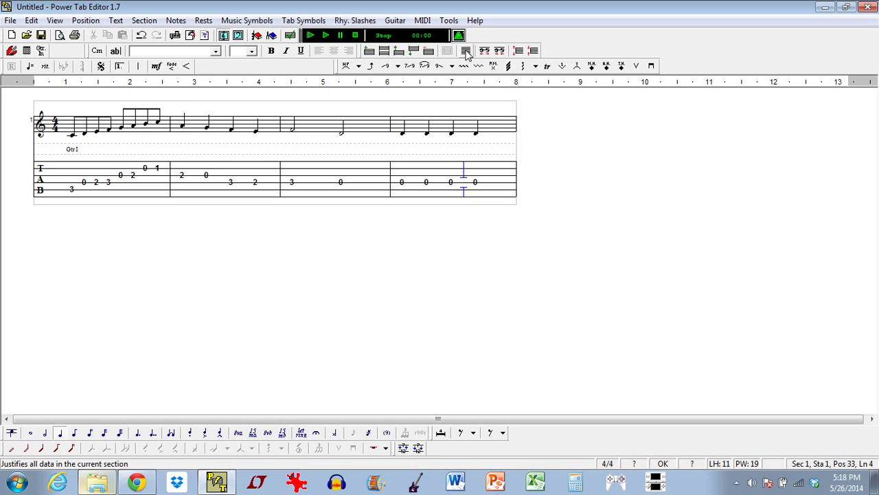
pyautogui.click(454, 189)
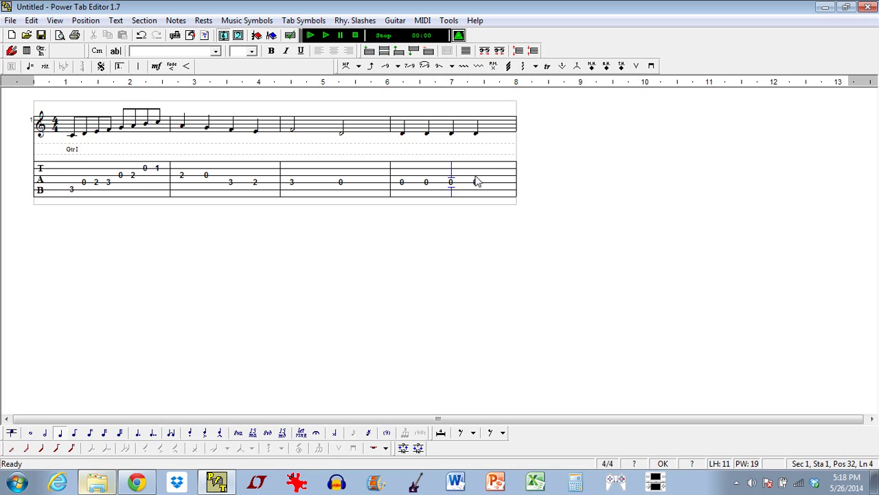
pyautogui.click(477, 189)
# Step: Play the four-bar tab from the beginning
pyautogui.click(311, 38)
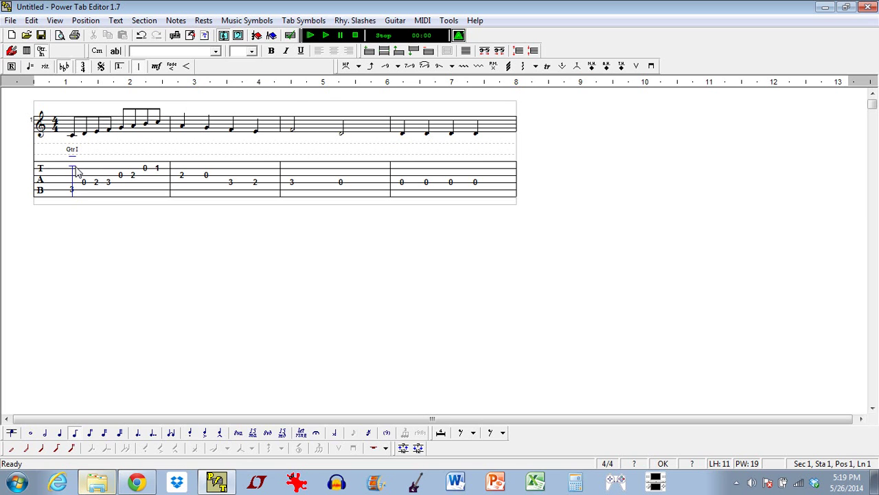
# Step: In Guitar Setup, choose Acoustic Guitar (steel) and change the description from Untitled to 'Guitar I'
pyautogui.click(395, 21)
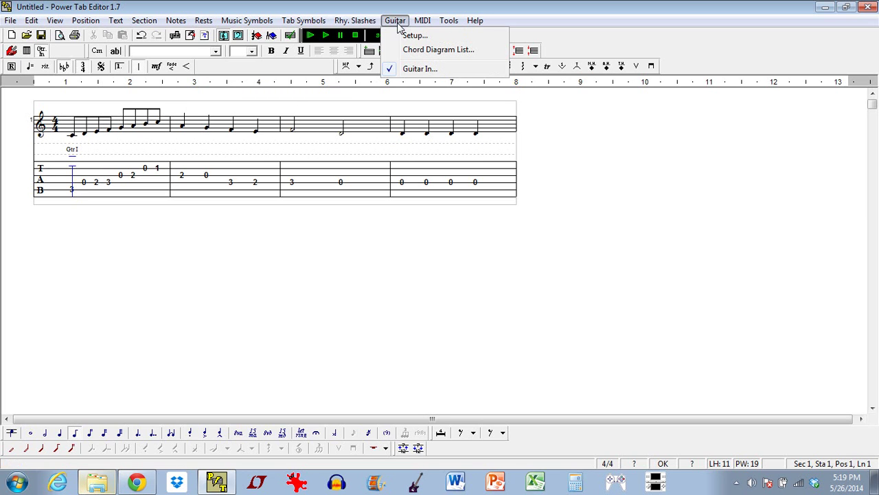
pyautogui.click(438, 42)
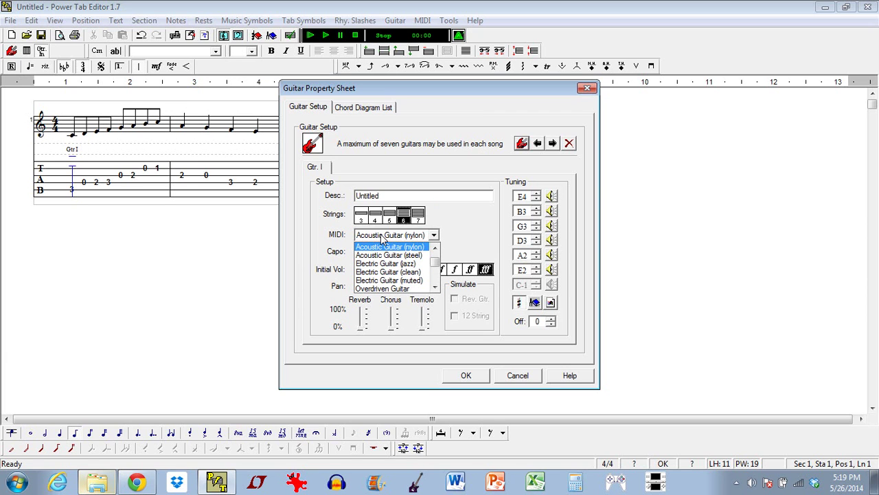
pyautogui.click(421, 256)
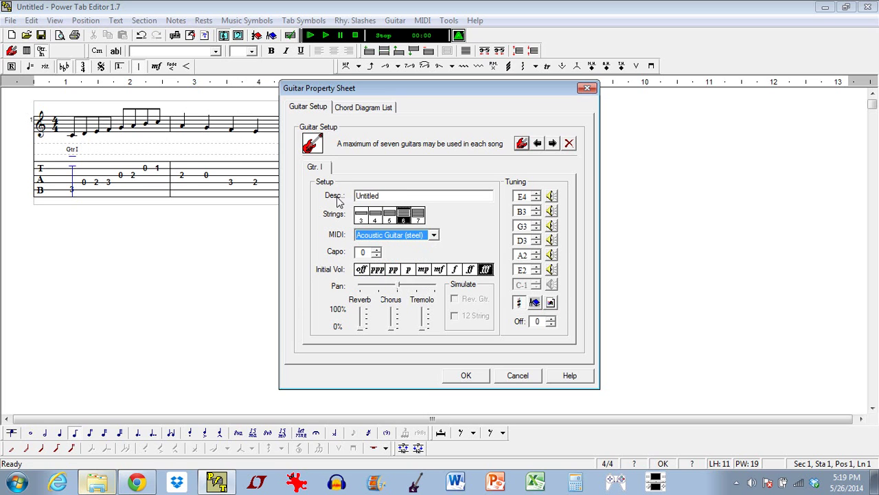
pyautogui.moveTo(382, 195); pyautogui.dragTo(342, 199)
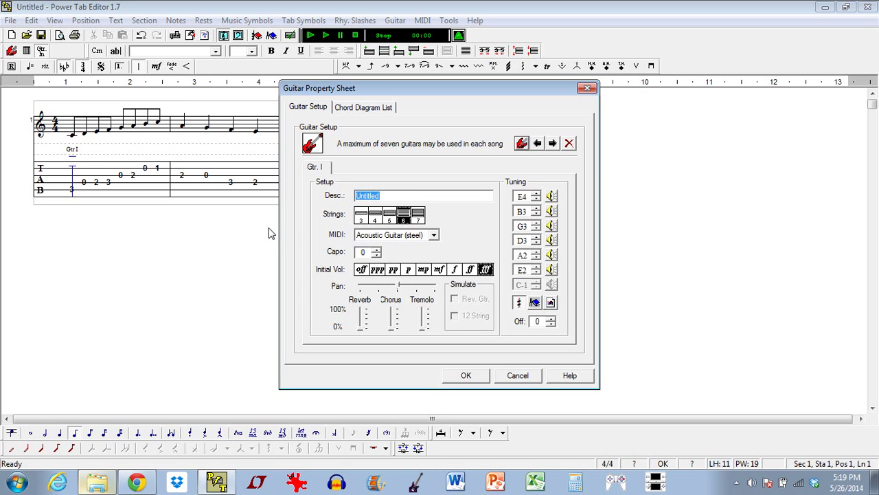
pyautogui.press('BackSpace')
pyautogui.write('Guitar I')
pyautogui.click(466, 375)
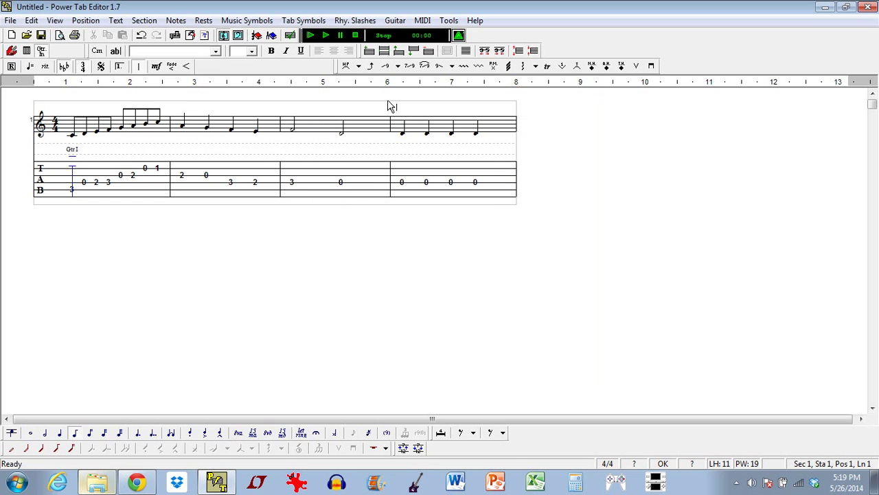
# Step: Start playback with the spacebar to hear the steel-string acoustic sound
pyautogui.press('space')
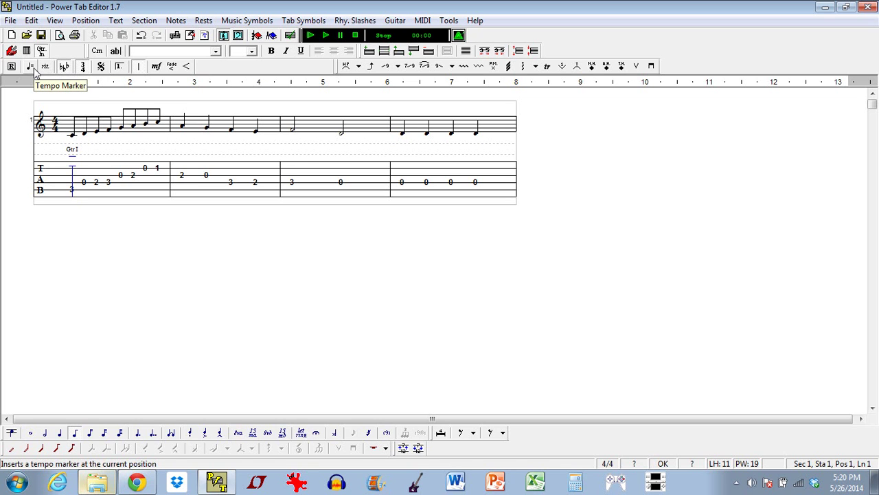
# Step: Insert a tempo marker on bar 1, change it from 120 to 100 BPM, and play the tab
pyautogui.click(30, 67)
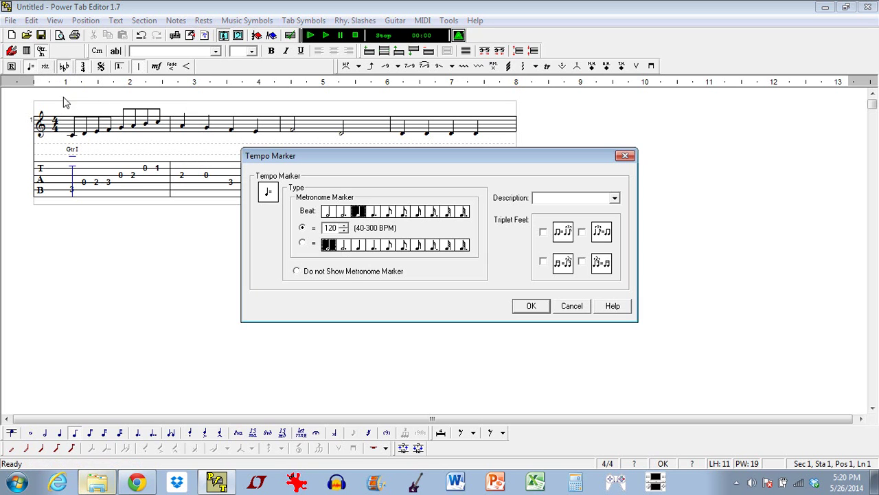
pyautogui.click(530, 305)
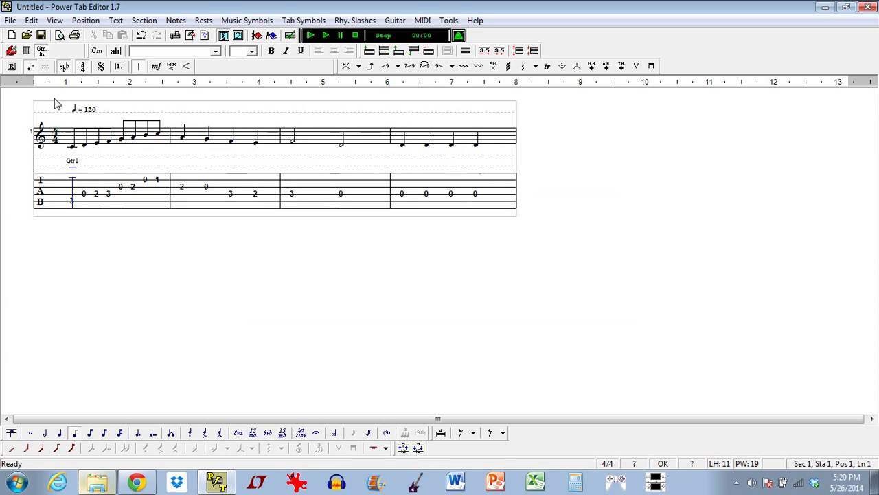
pyautogui.click(30, 68)
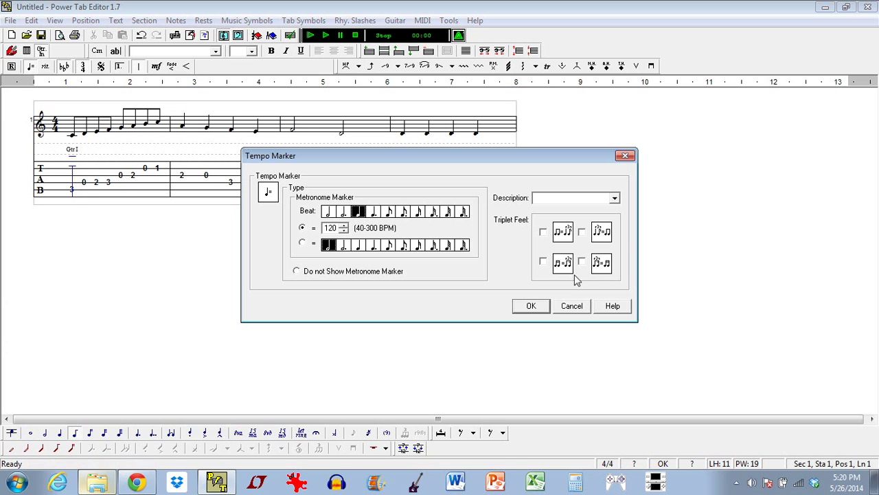
pyautogui.moveTo(337, 228); pyautogui.dragTo(316, 235)
pyautogui.write('100')
pyautogui.press('Return')
pyautogui.click(317, 35)
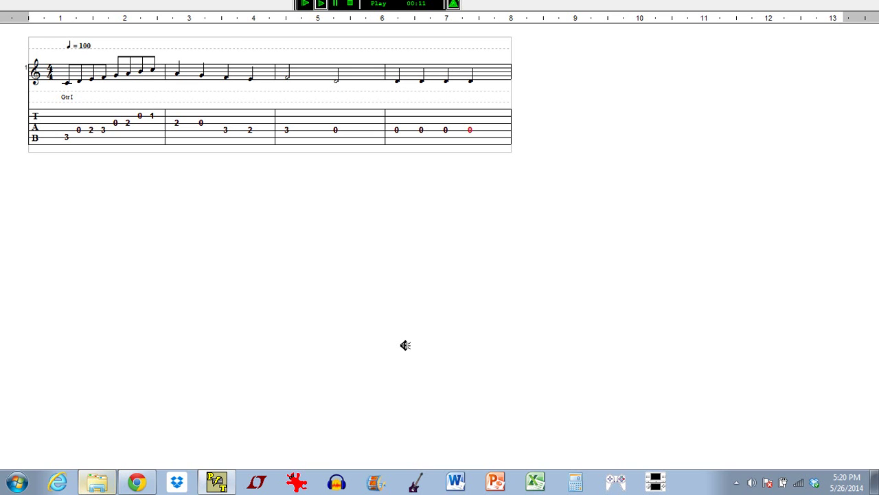
# Step: Set Guitar I's MIDI sound to Distortion Guitar in the Guitar Setup dialog
pyautogui.click(397, 20)
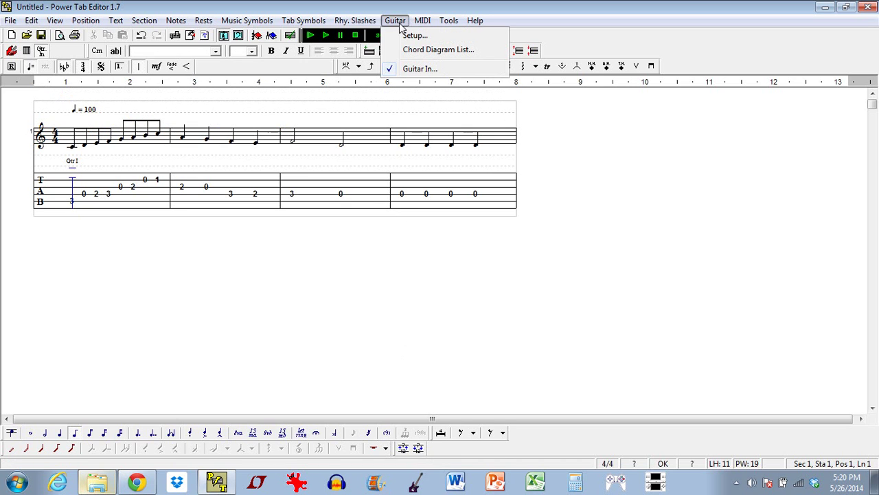
pyautogui.click(406, 34)
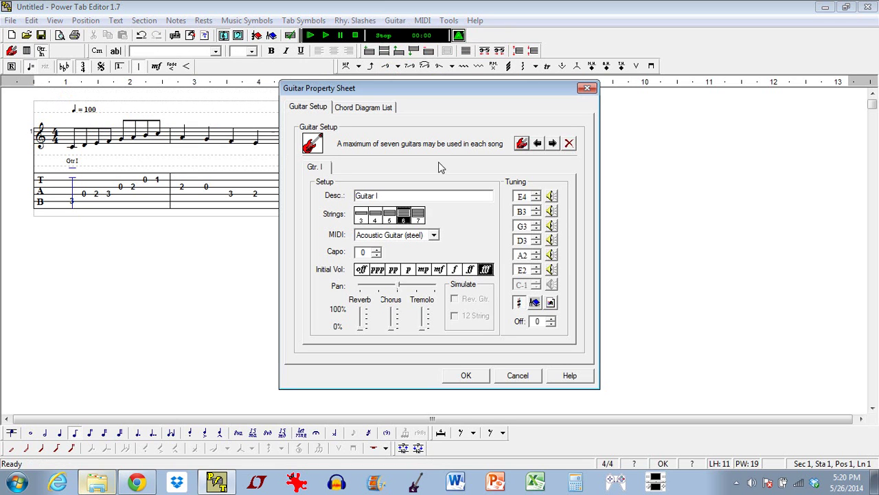
pyautogui.click(436, 235)
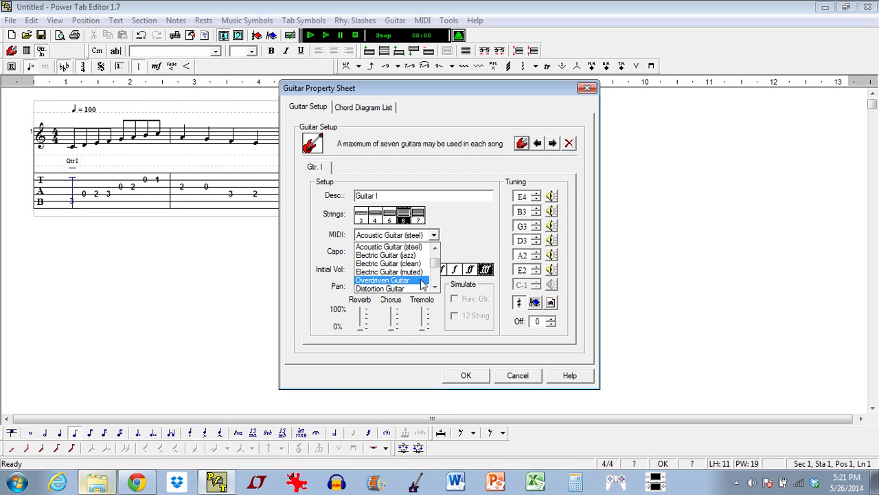
pyautogui.click(409, 290)
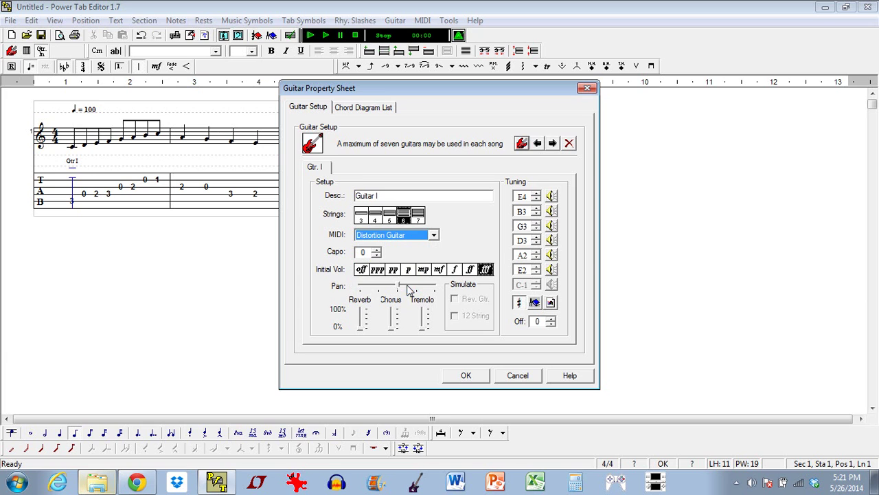
pyautogui.click(466, 375)
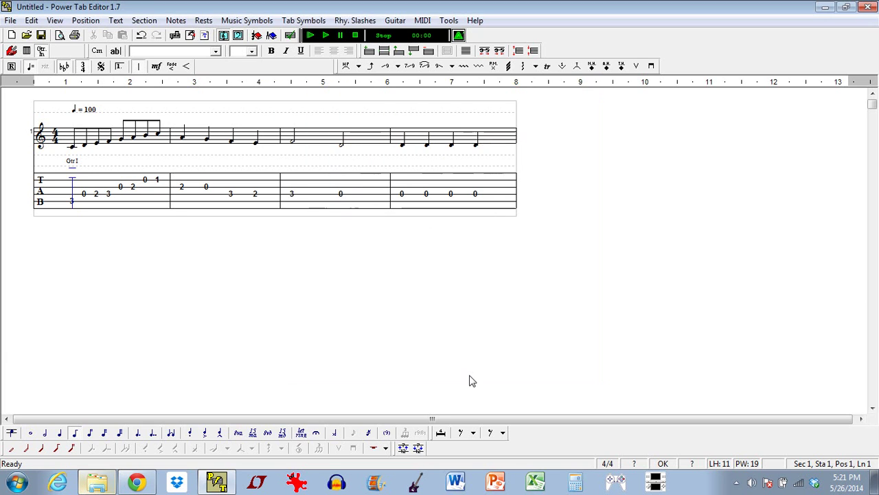
# Step: Play the four-bar tab with the Distortion Guitar sound at quarter-note = 100
pyautogui.click(308, 35)
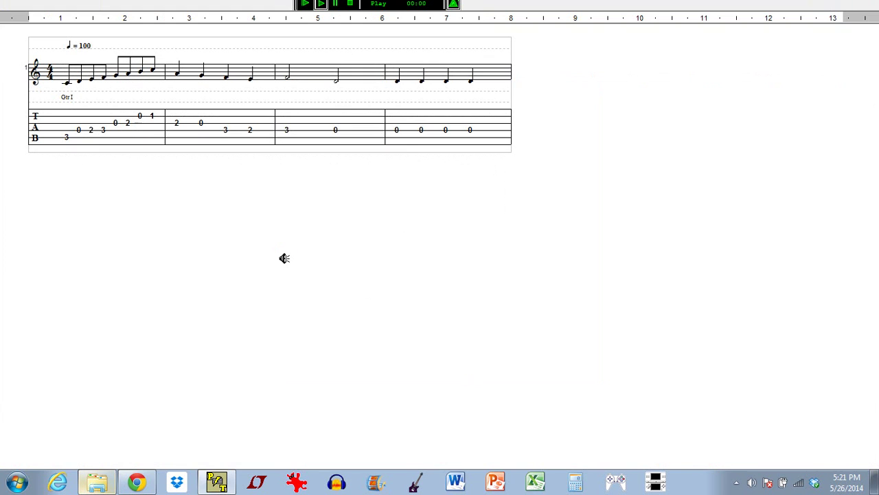